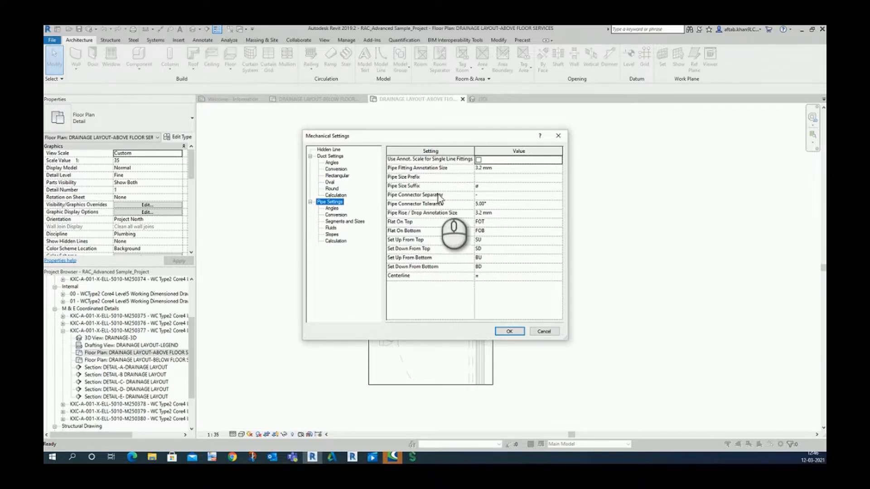
- Examine the general pipe settings, from size prefix, suffix and connector options to the Flat On and Set Up/Down abbreviations
left_click(432, 179)
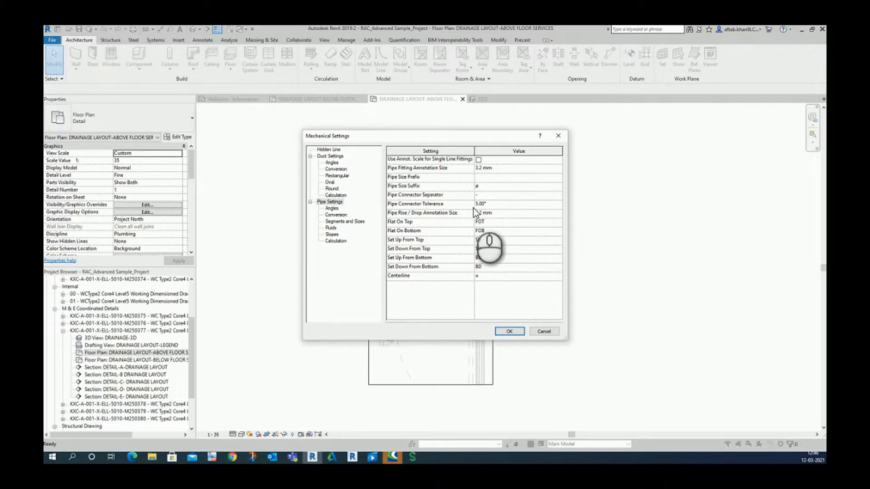
left_click(420, 193)
left_click(435, 196)
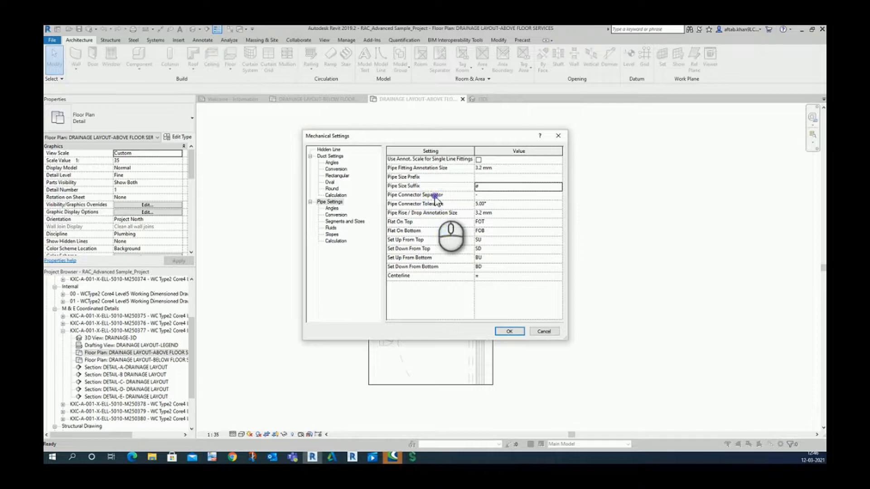
left_click(493, 197)
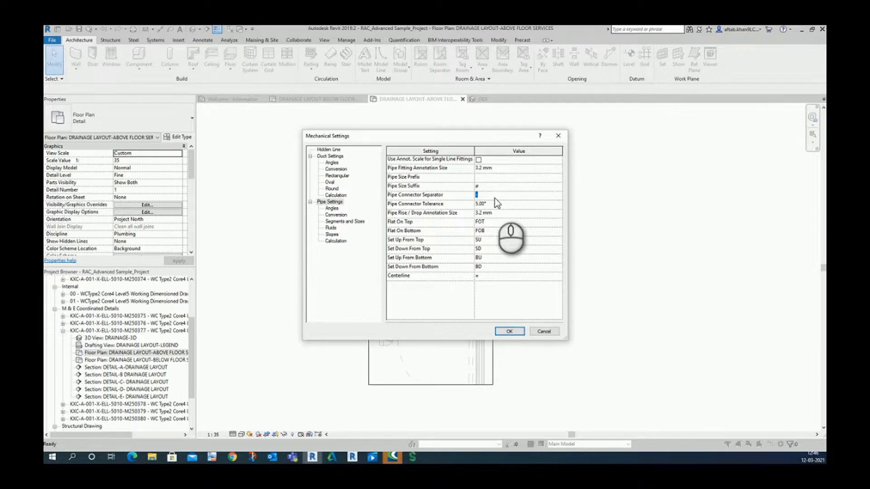
left_click(436, 210)
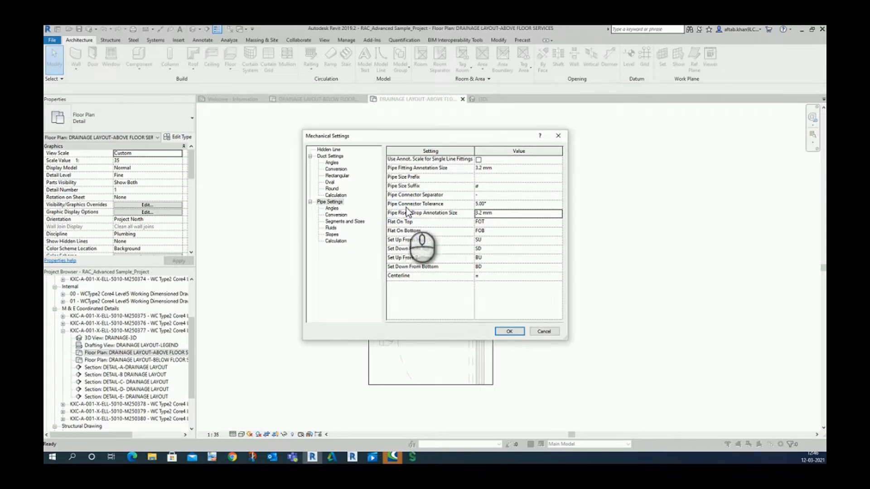
left_click(437, 205)
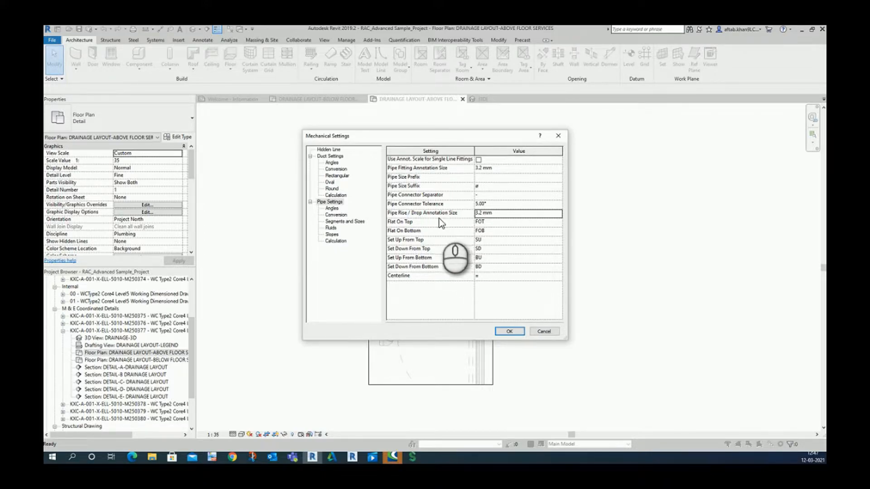
left_click(502, 223)
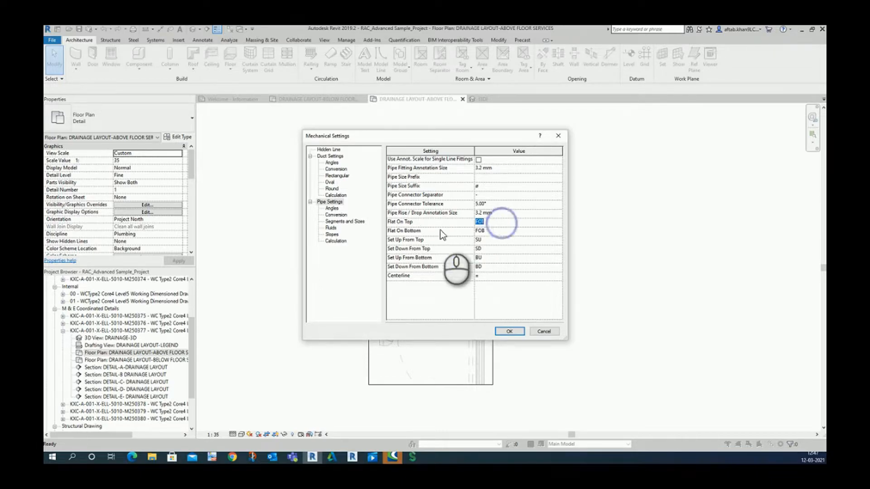
left_click(498, 231)
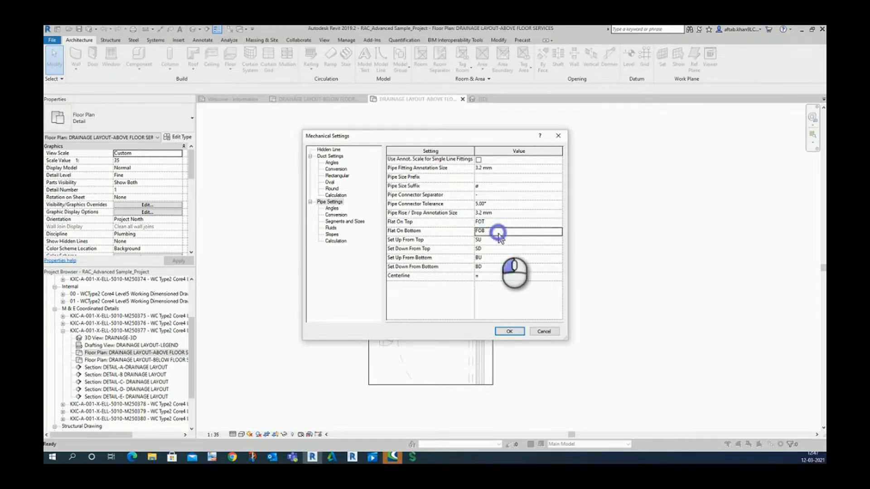
left_click(493, 241)
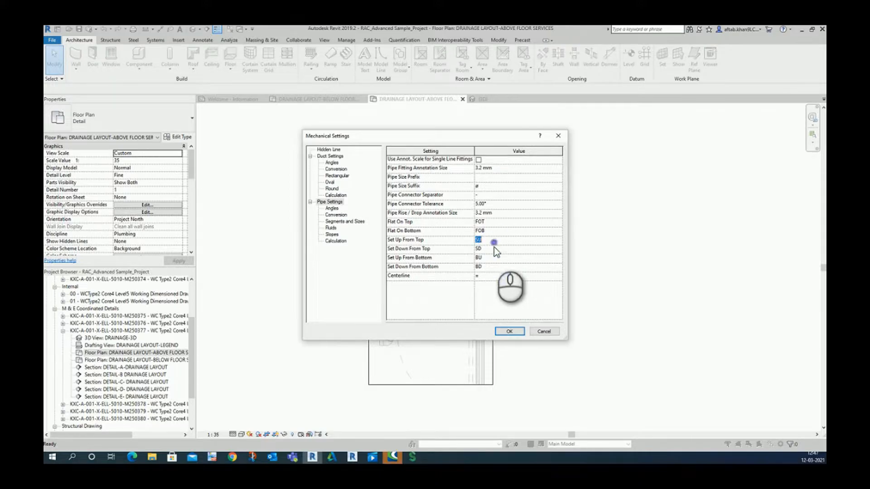
left_click(494, 248)
left_click(495, 267)
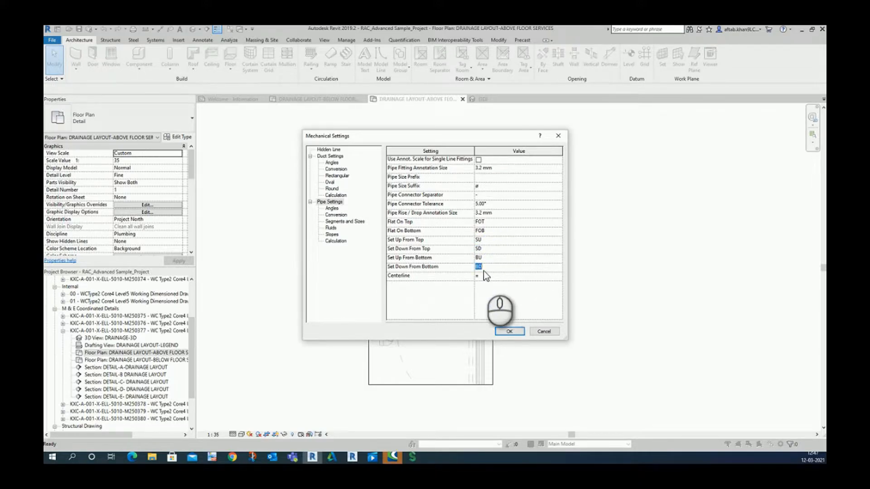
- Restrict pipe fitting angles to specific angles and exclude 11.25° and 22.50° from use in layouts
left_click(332, 209)
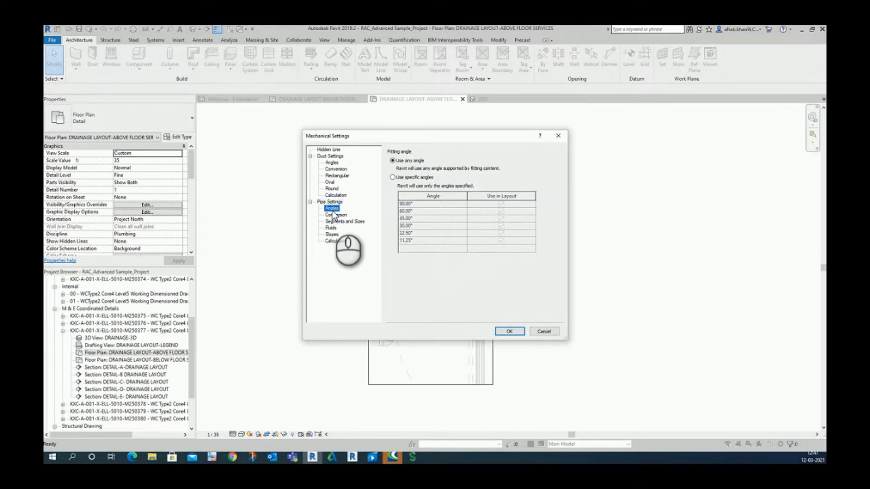
left_click(413, 162)
left_click(396, 178)
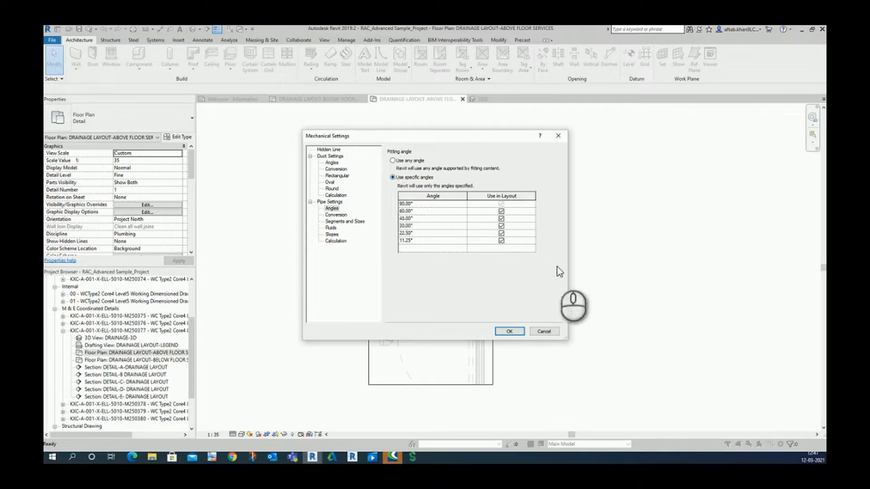
left_click(500, 241)
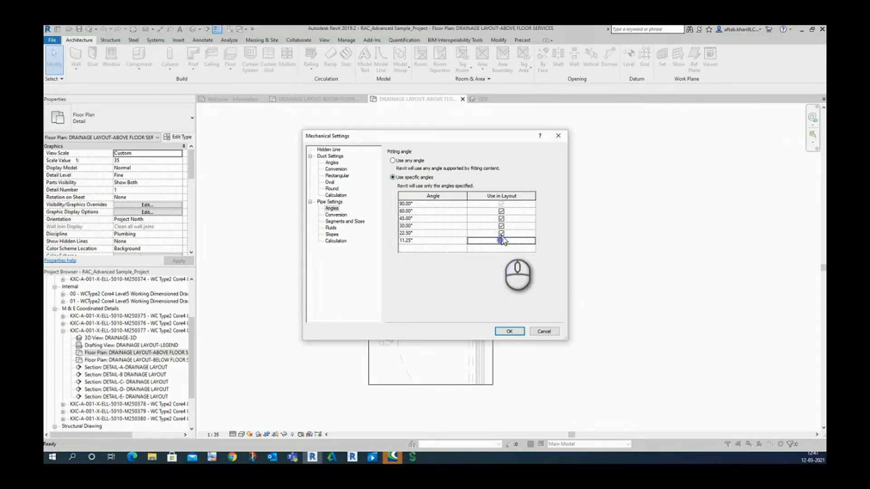
left_click(501, 233)
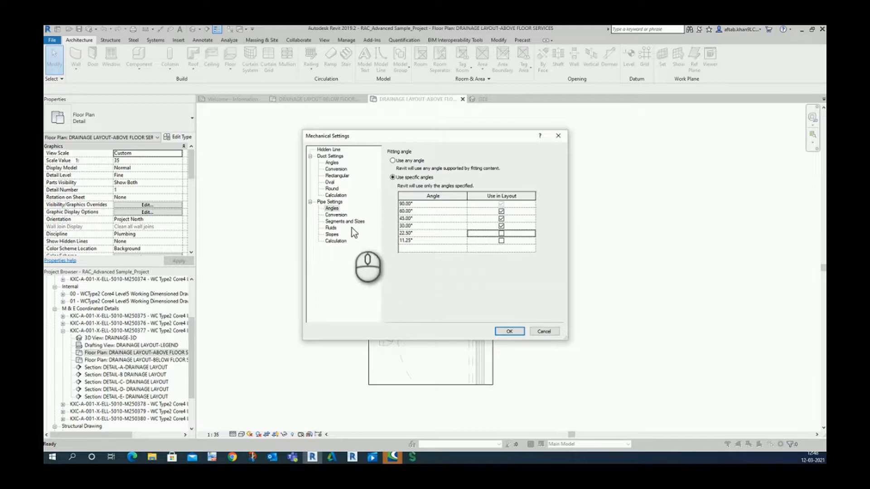
- Review the pipe conversion settings for the Domestic Hot Water classification, including the main and branch pipe types and offsets
left_click(342, 216)
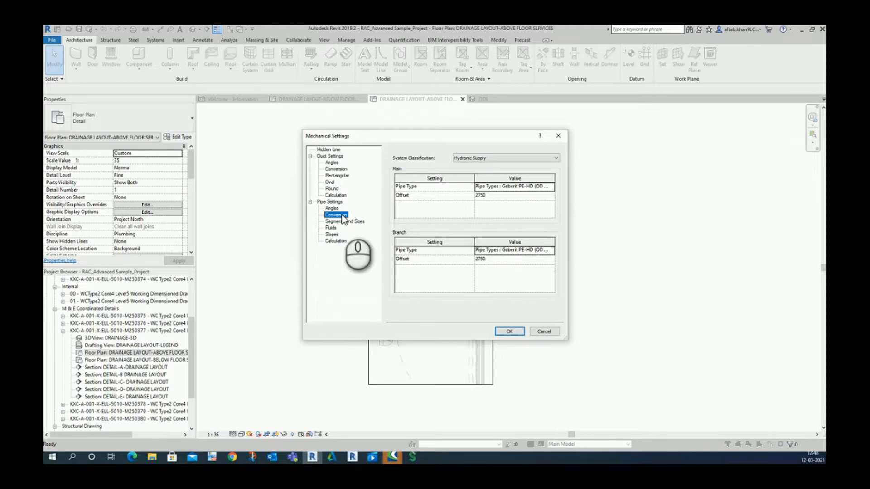
left_click(486, 160)
left_click(486, 161)
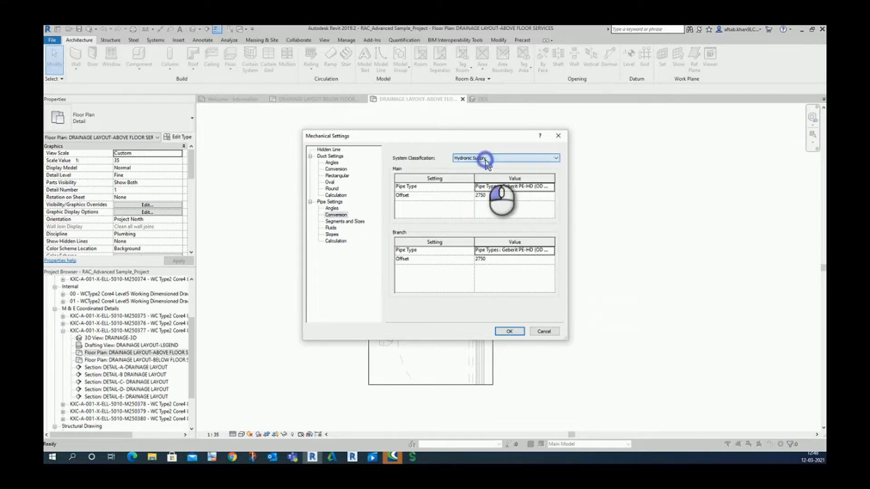
left_click(486, 161)
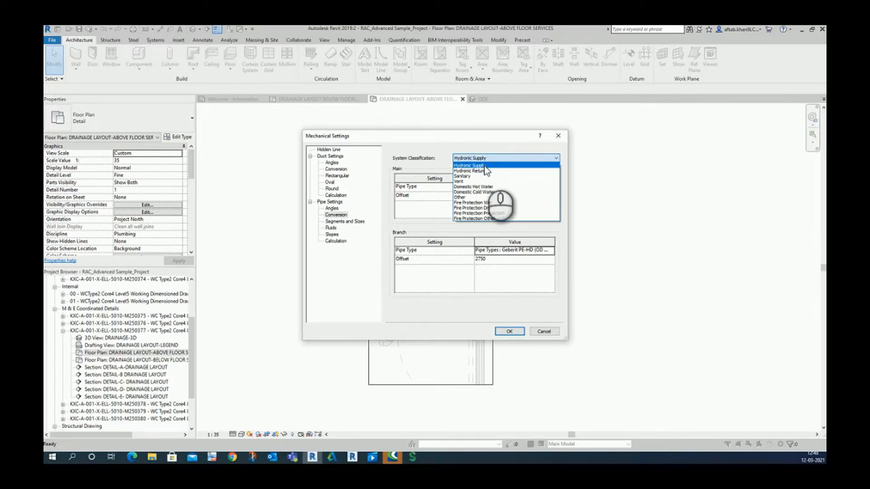
left_click(483, 159)
left_click(483, 159)
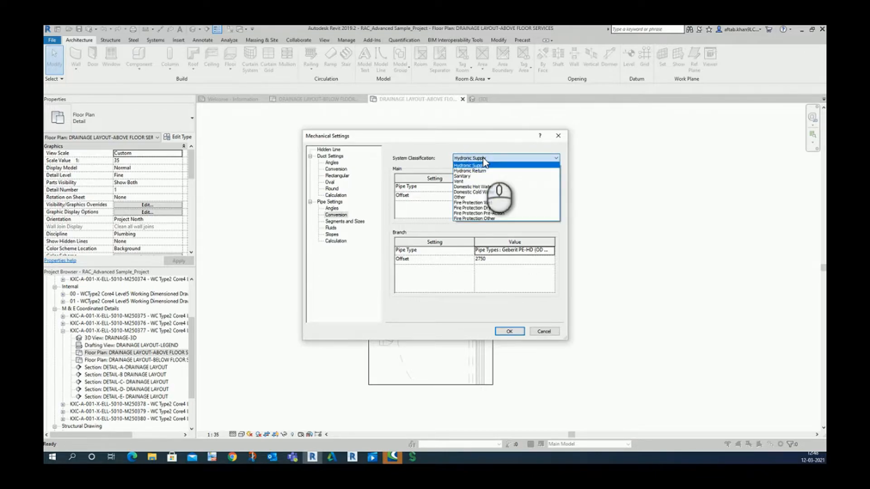
left_click(483, 187)
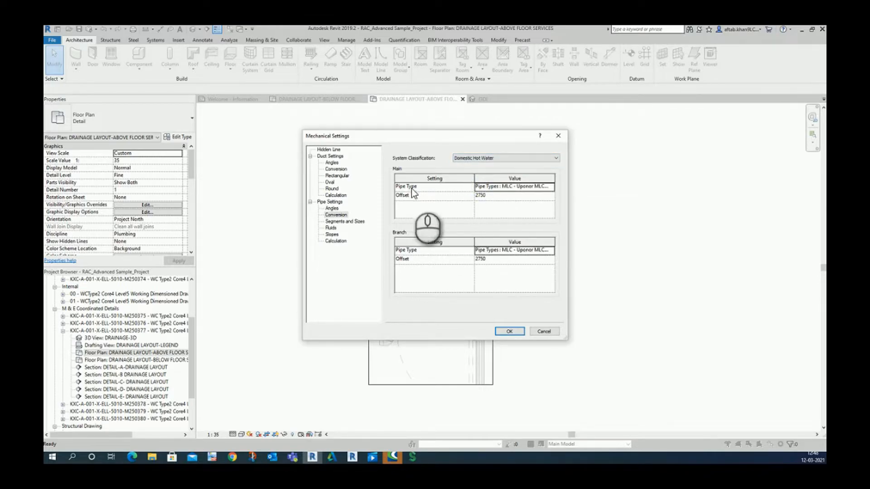
left_click(494, 195)
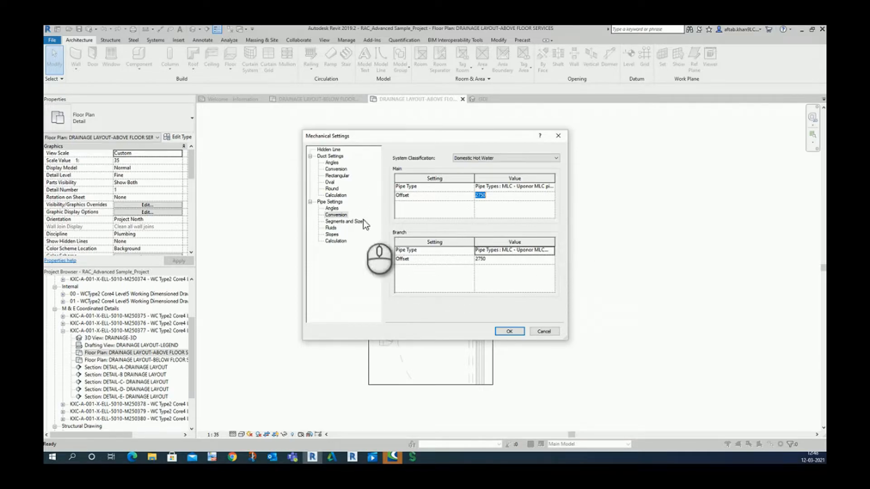
left_click(460, 263)
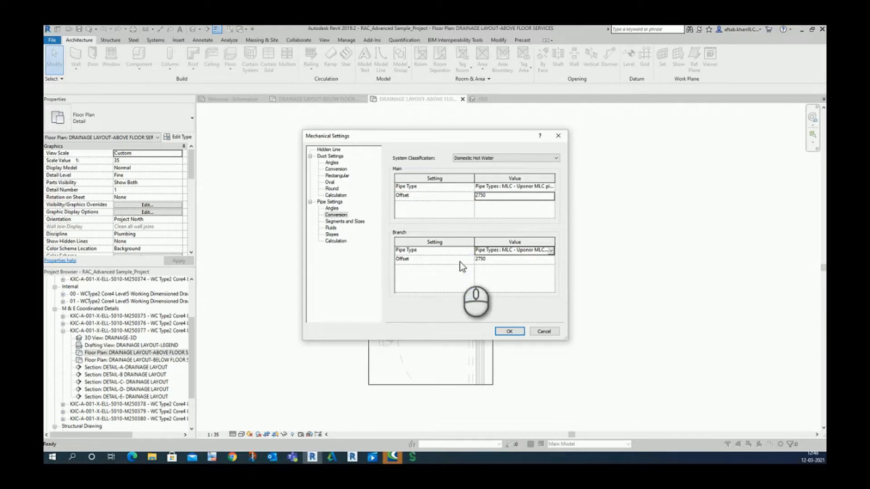
- Start a new pipe segment based on a new material and assign ABS White as its material
left_click(333, 222)
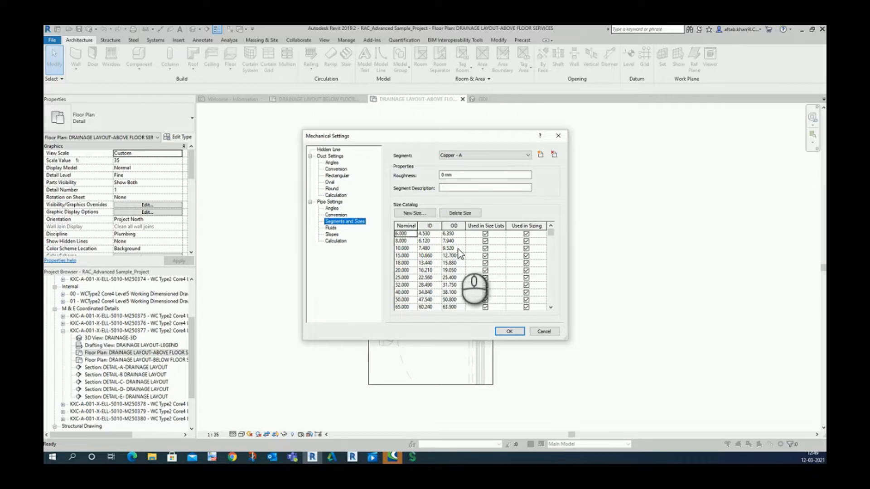
left_click(541, 154)
key("Escape")
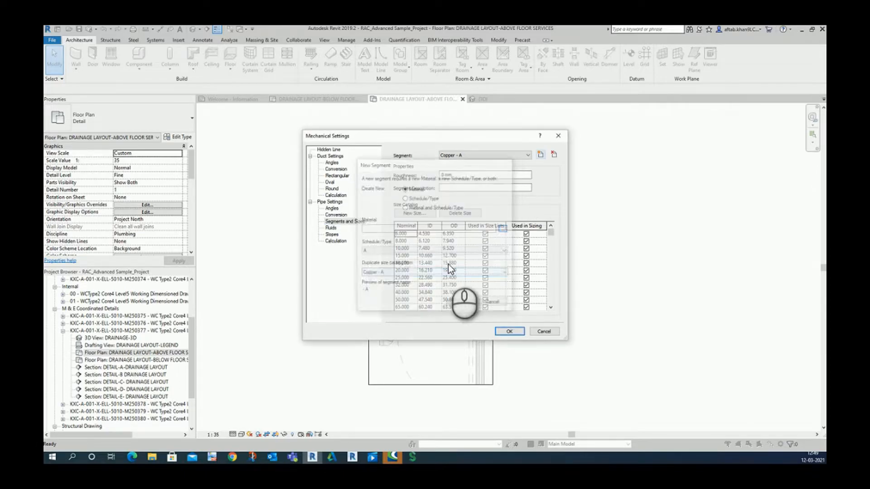
left_click(539, 155)
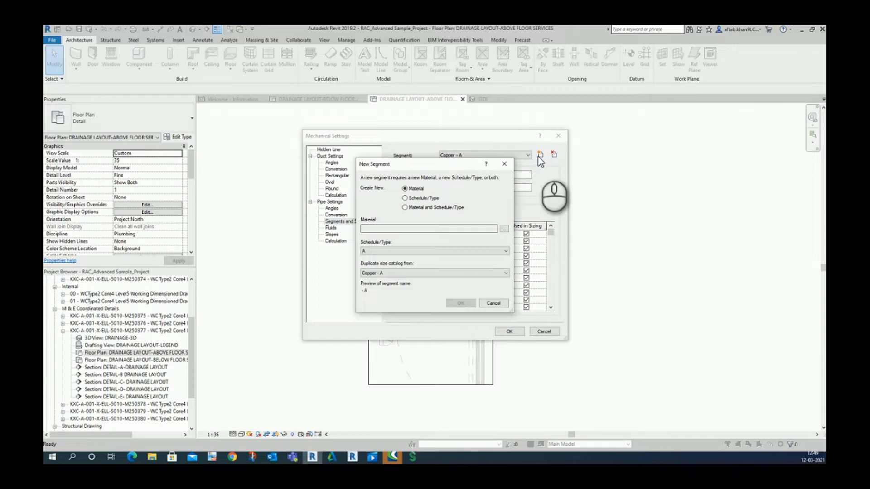
left_click(383, 231)
left_click(504, 229)
scroll(390, 289, "down", 2)
scroll(390, 292, "down", 4)
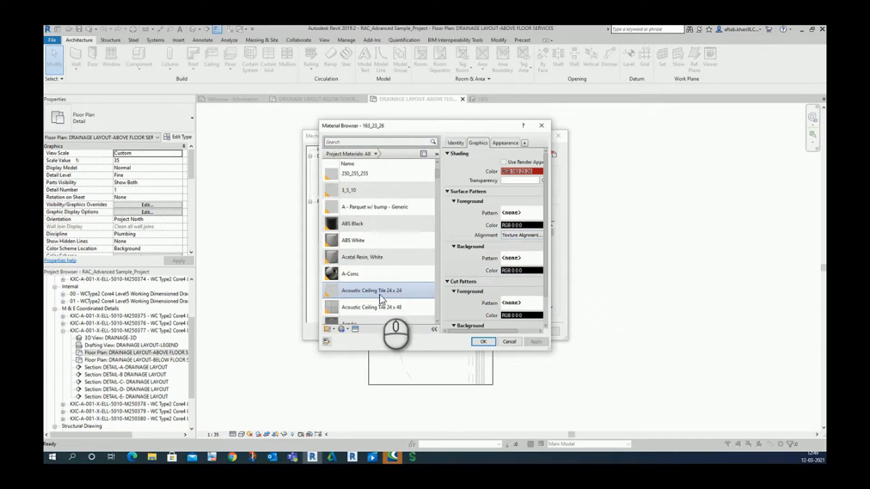
scroll(382, 280, "down", 2)
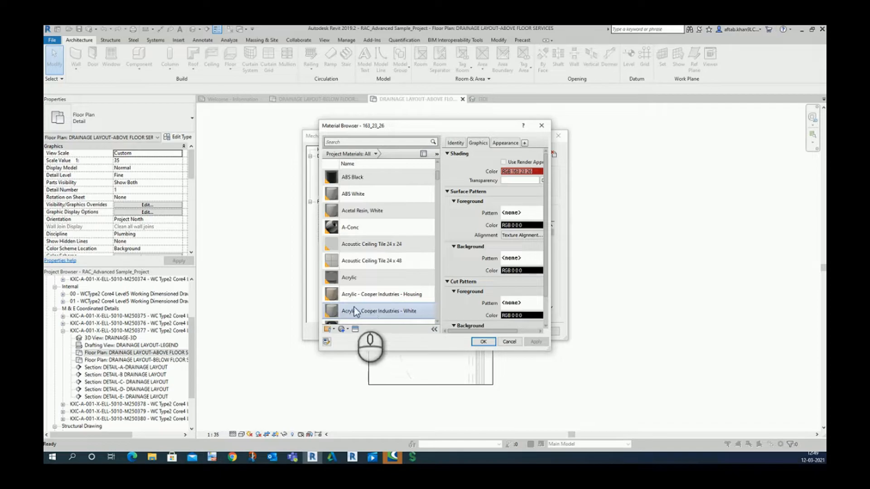
scroll(361, 319, "down", 1)
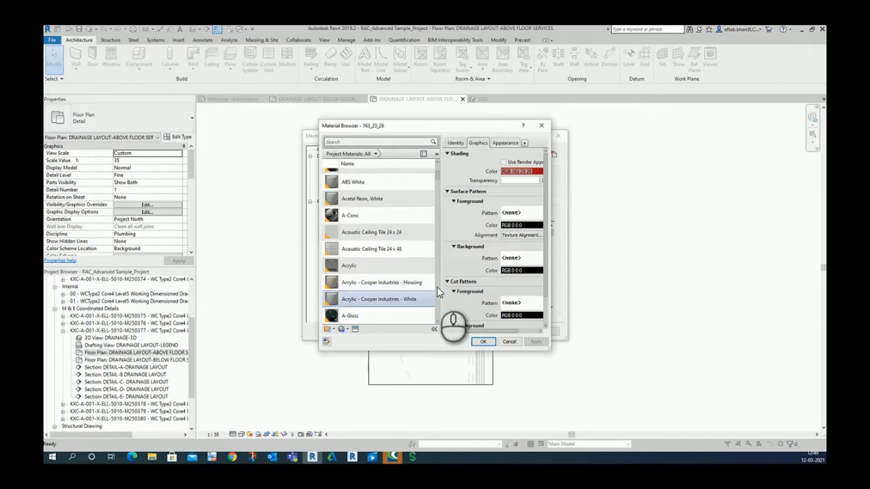
scroll(390, 285, "up", 2)
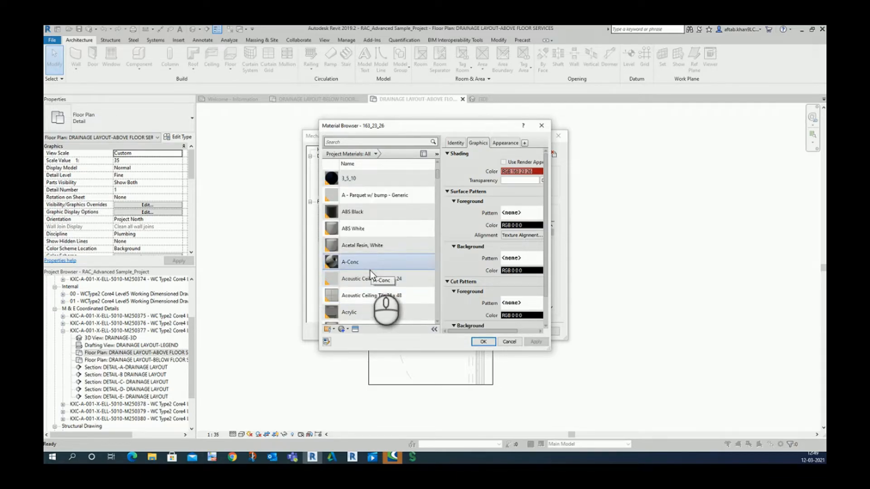
left_click(352, 230)
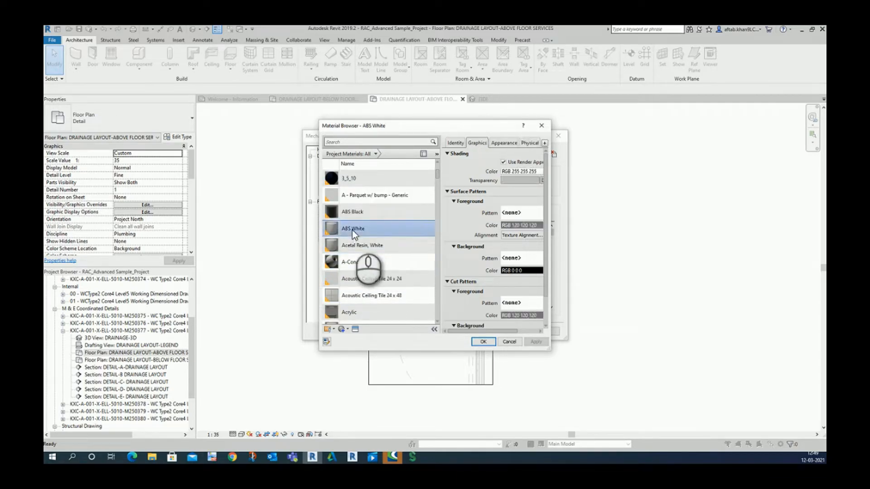
left_click(481, 345)
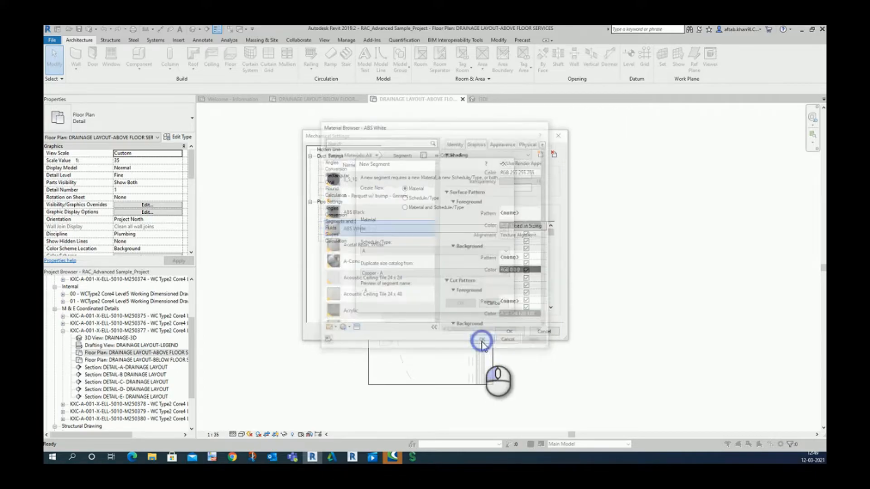
- Duplicate the size catalog from Iron, Ductile - 22 and create the new segment
left_click(408, 272)
left_click(409, 273)
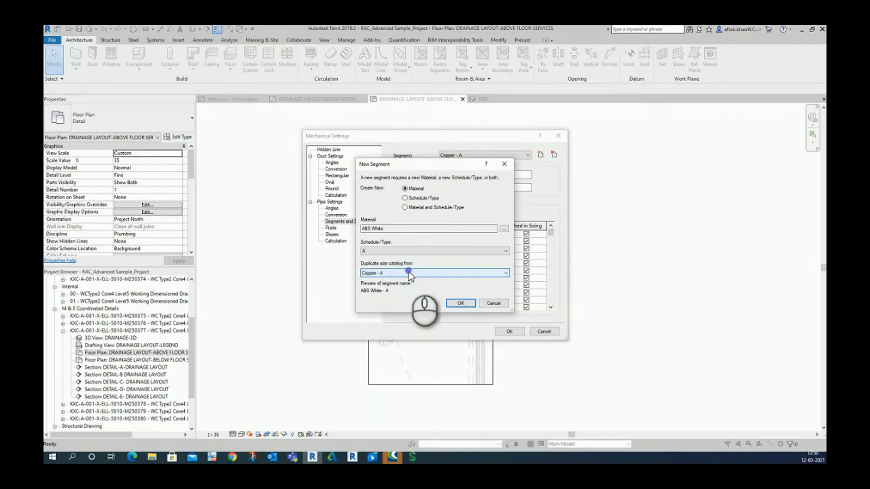
left_click(408, 272)
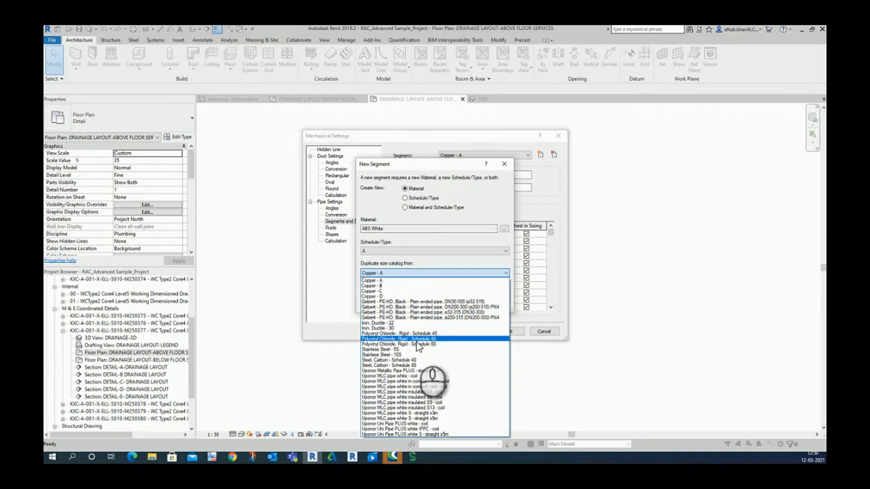
left_click(402, 325)
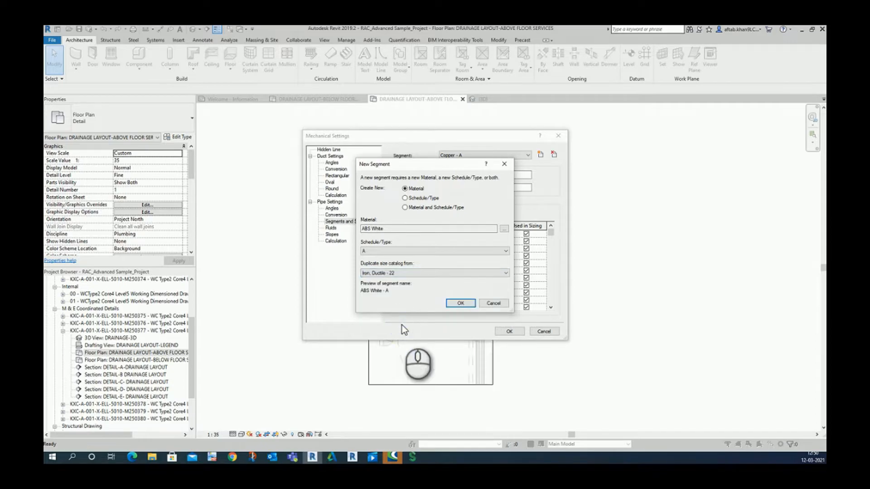
left_click(461, 303)
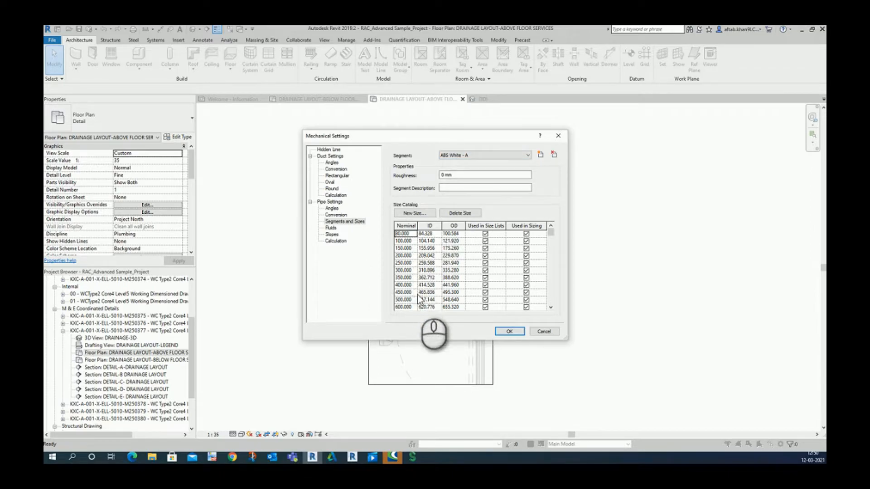
- Add a pipe size to the ABS White segment with nominal diameter 1000, inside diameter 990 and outside diameter 1005
left_click(415, 213)
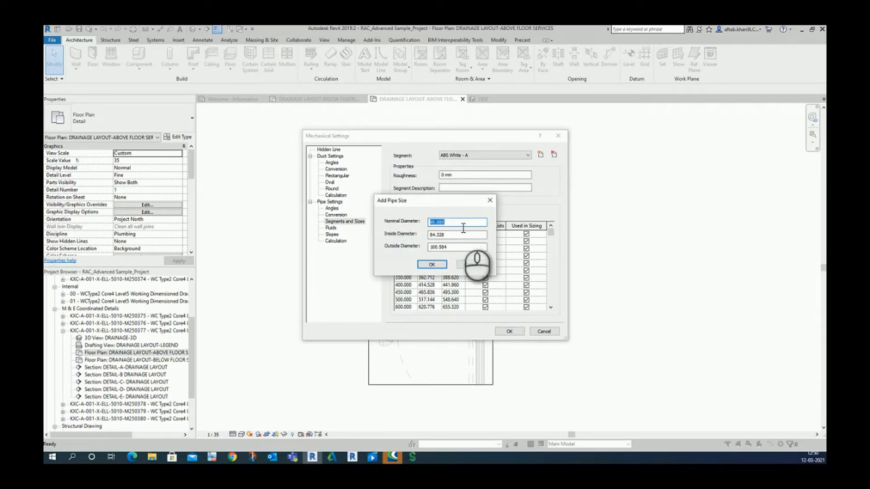
type("1000")
key("Tab")
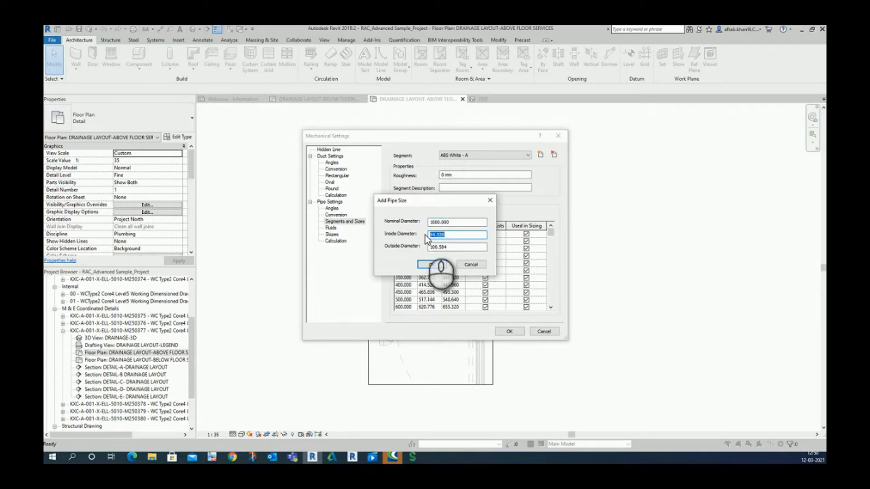
type("990")
key("Tab")
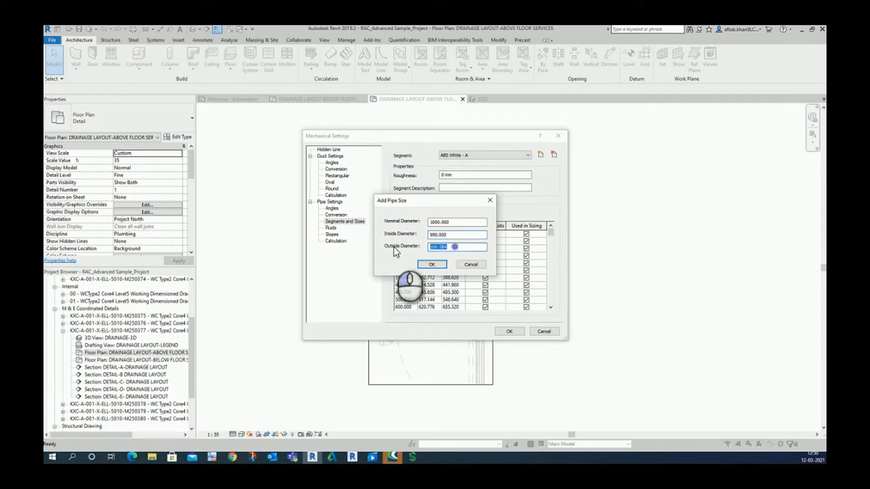
type("1005")
left_click(431, 264)
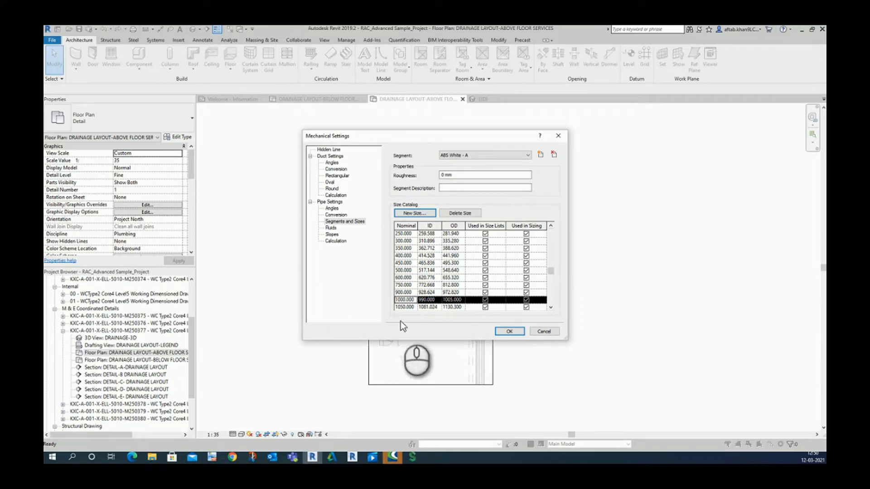
- Delete the 1000 nominal size from the ABS White segment's size catalog
scroll(418, 308, "down", 1)
left_click(412, 293)
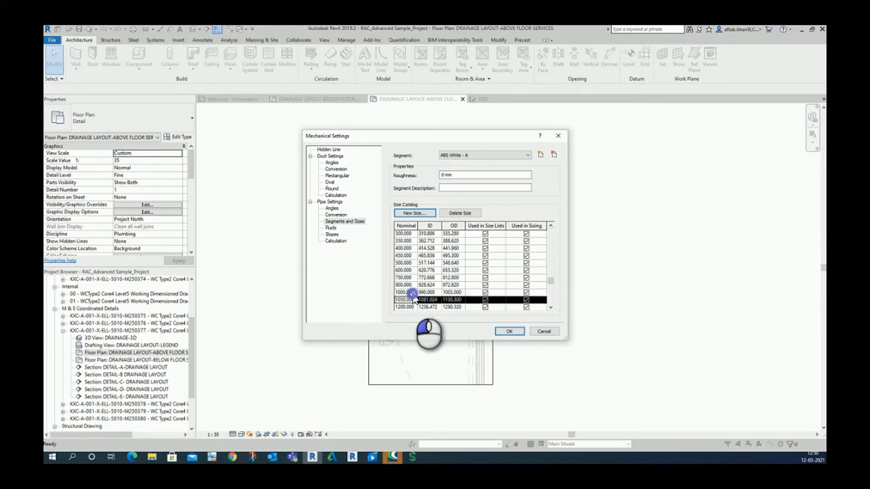
left_click(467, 213)
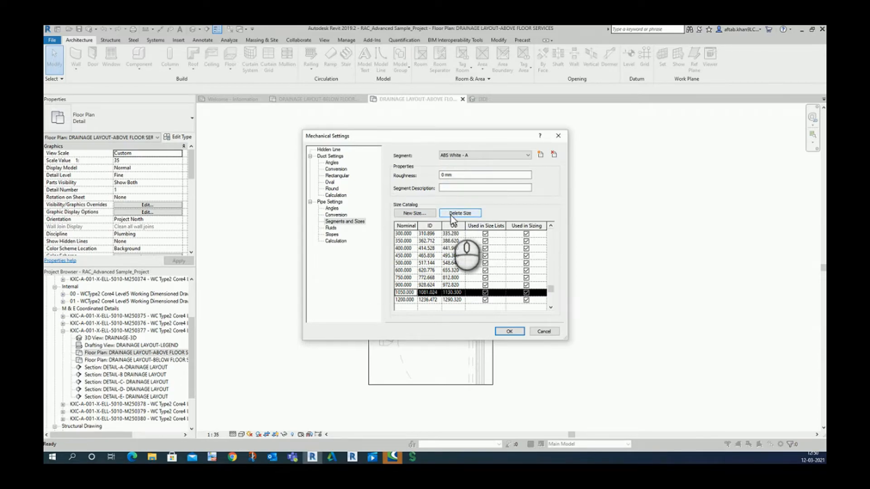
- Create a new pipe fluid named New Fluid-01 based on Water and select its 10.00 °C temperature entry
left_click(330, 228)
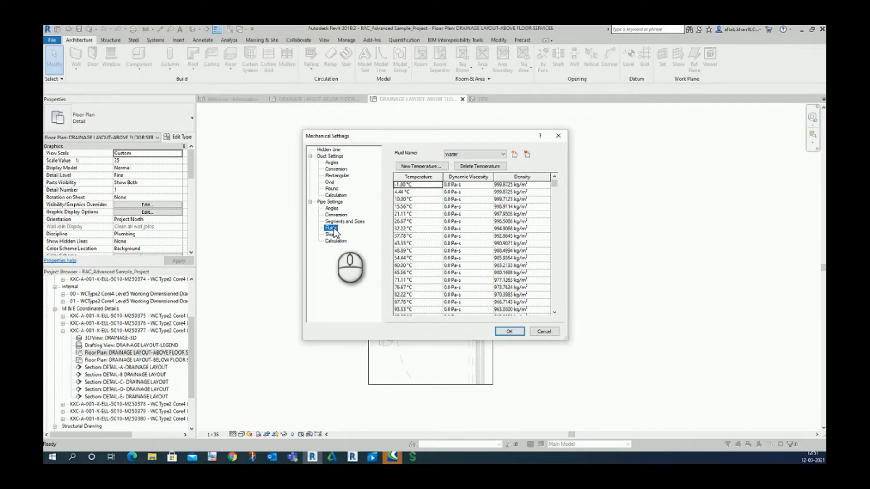
left_click(514, 154)
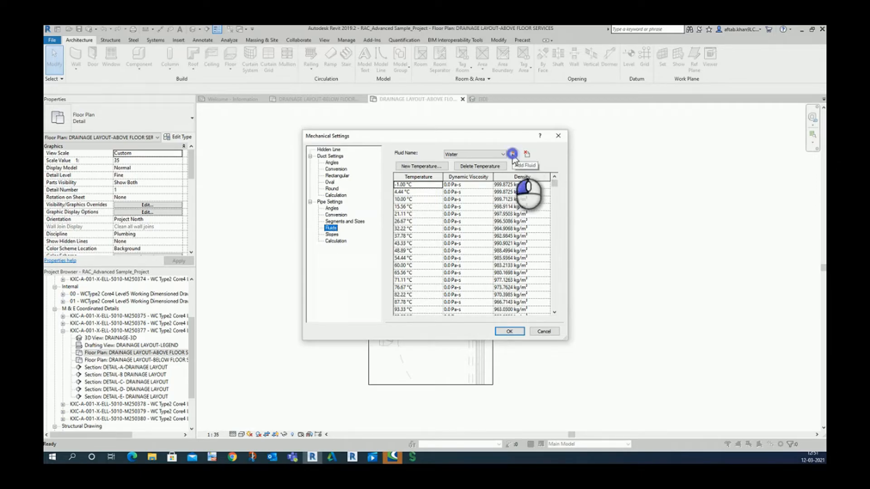
left_click(419, 227)
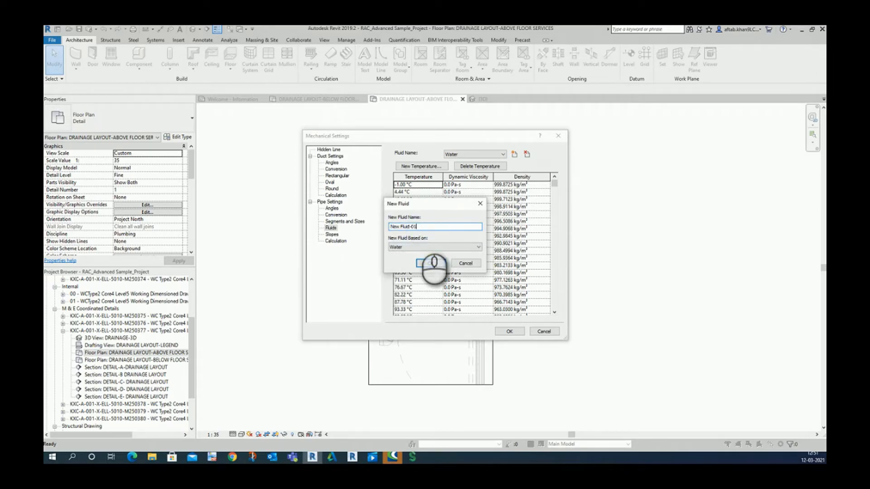
left_click(426, 248)
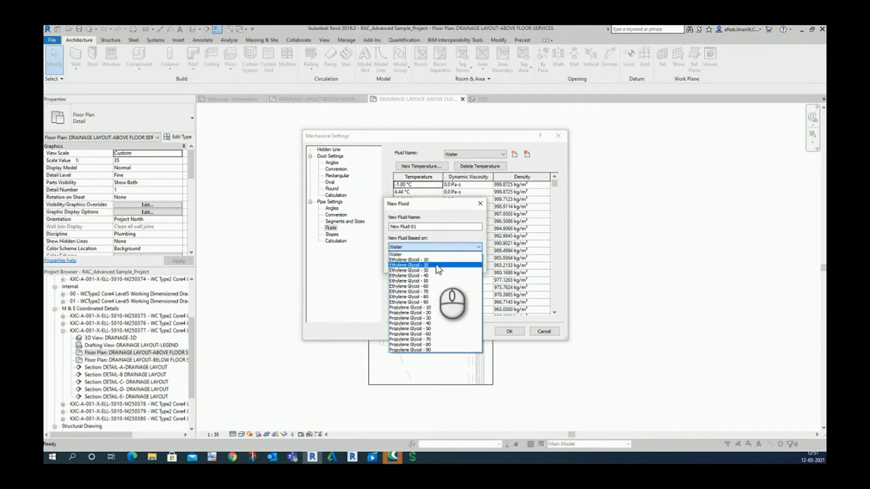
left_click(428, 247)
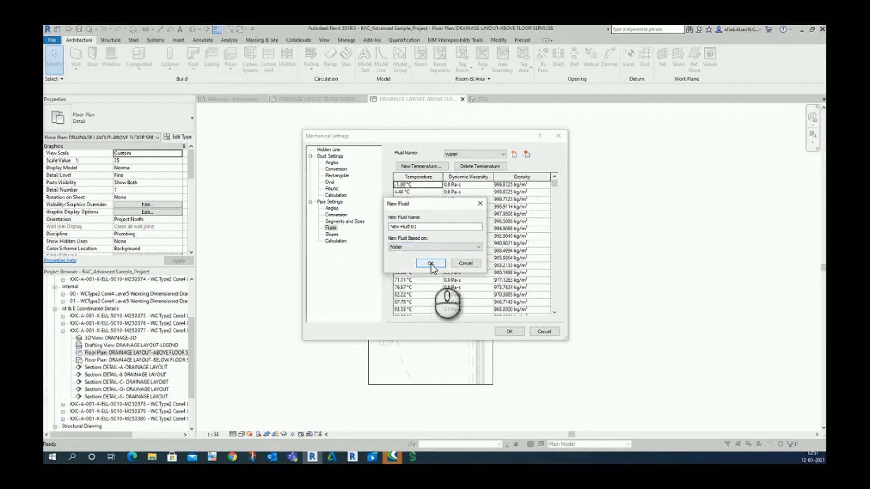
left_click(431, 263)
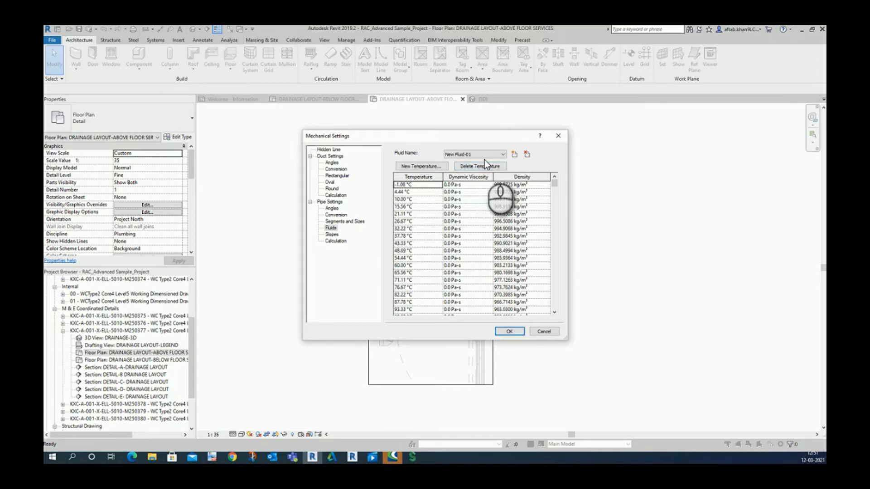
left_click(406, 201)
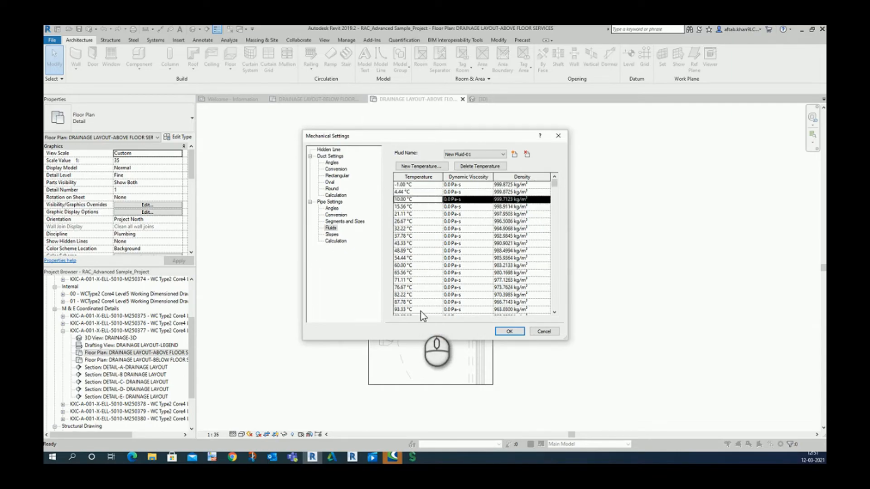
- Review the available pipe slope values and the pipe calculation settings for hydronic networks, pressure drop and flow
left_click(332, 235)
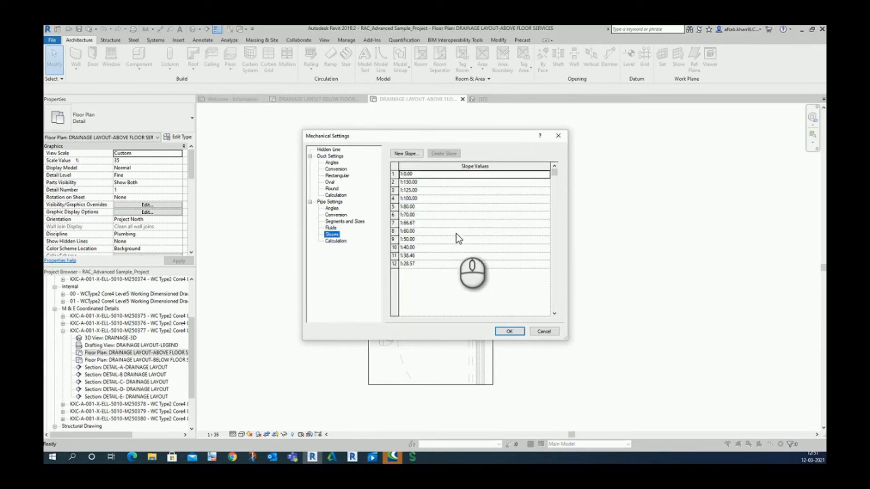
left_click(443, 223)
left_click(442, 200)
left_click(431, 190)
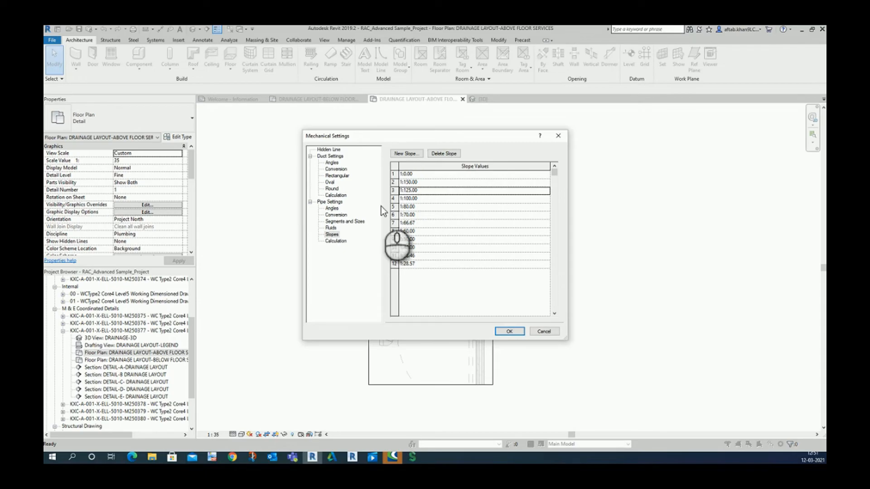
left_click(339, 240)
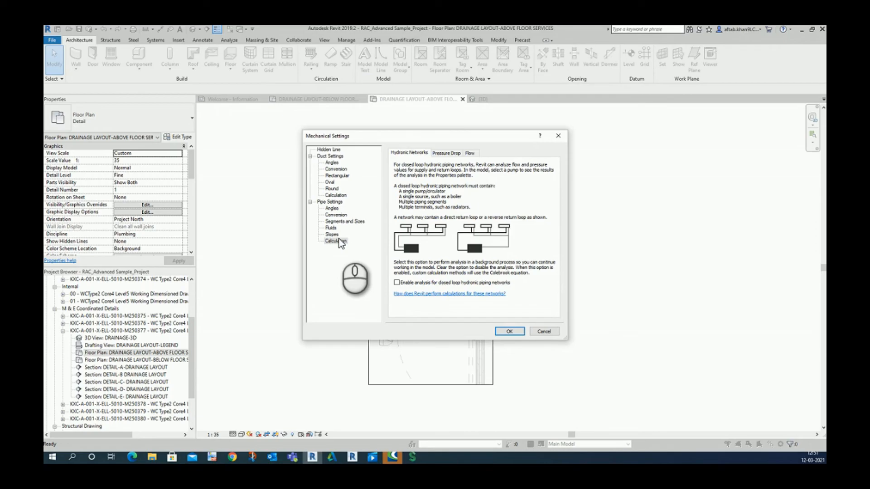
left_click(447, 153)
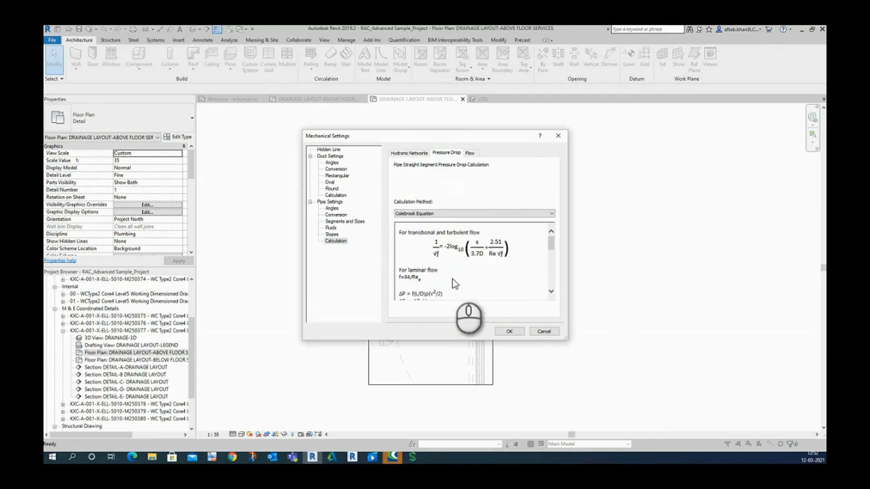
scroll(453, 285, "down", 5)
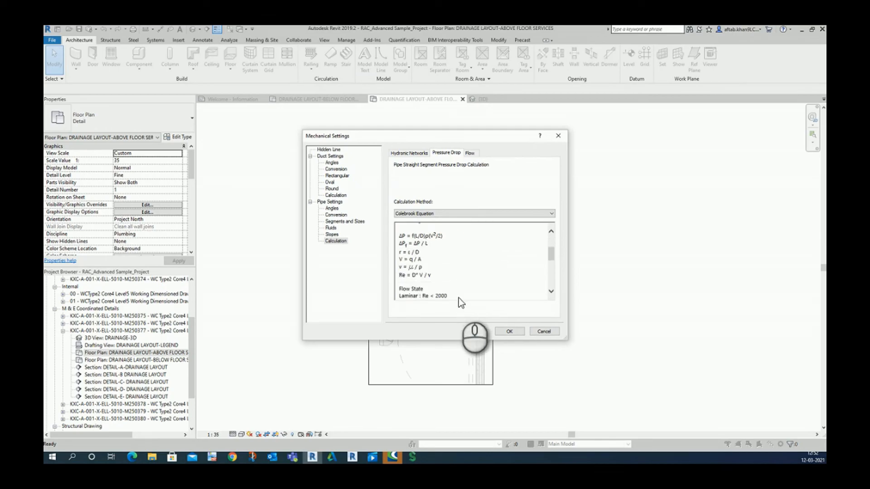
left_click(469, 152)
left_click(454, 154)
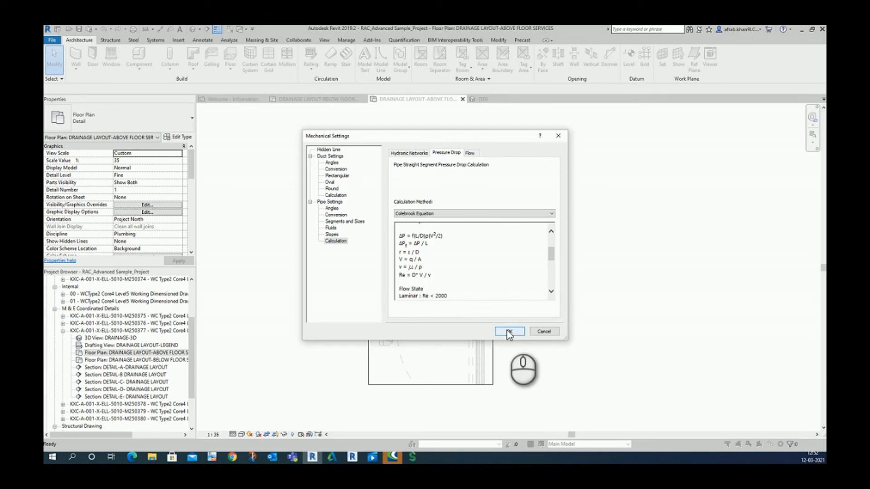